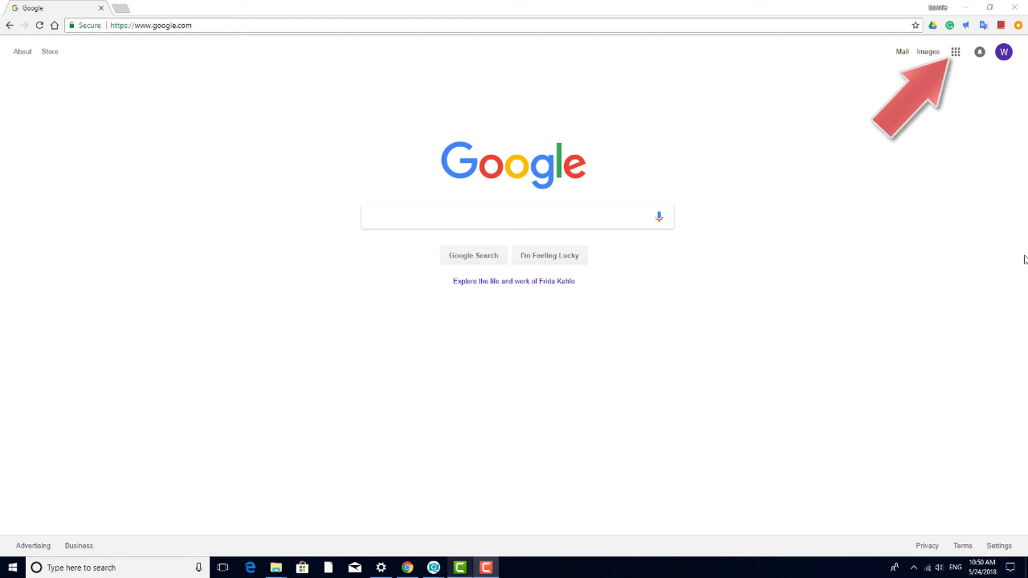
Step: Open the Google apps launcher from the Google homepage
click(955, 53)
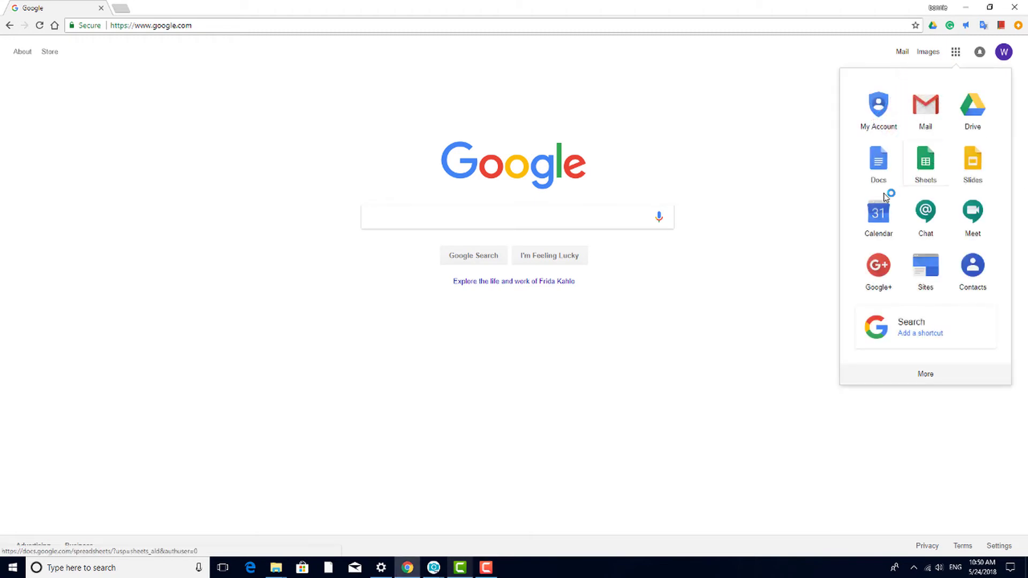
Step: Launch Google Calendar and return to the current week of May 20–26, 2018
click(886, 222)
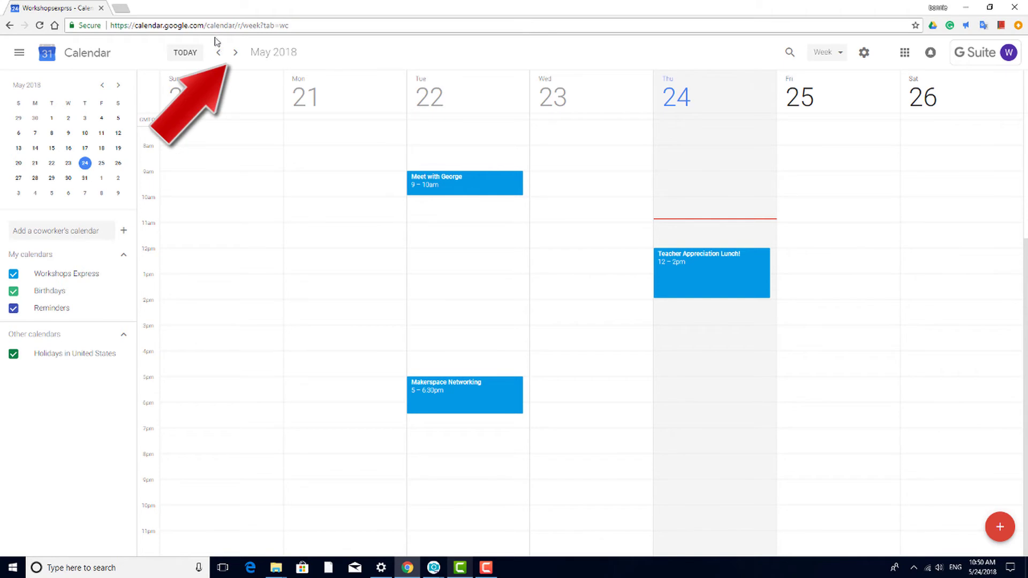
click(235, 52)
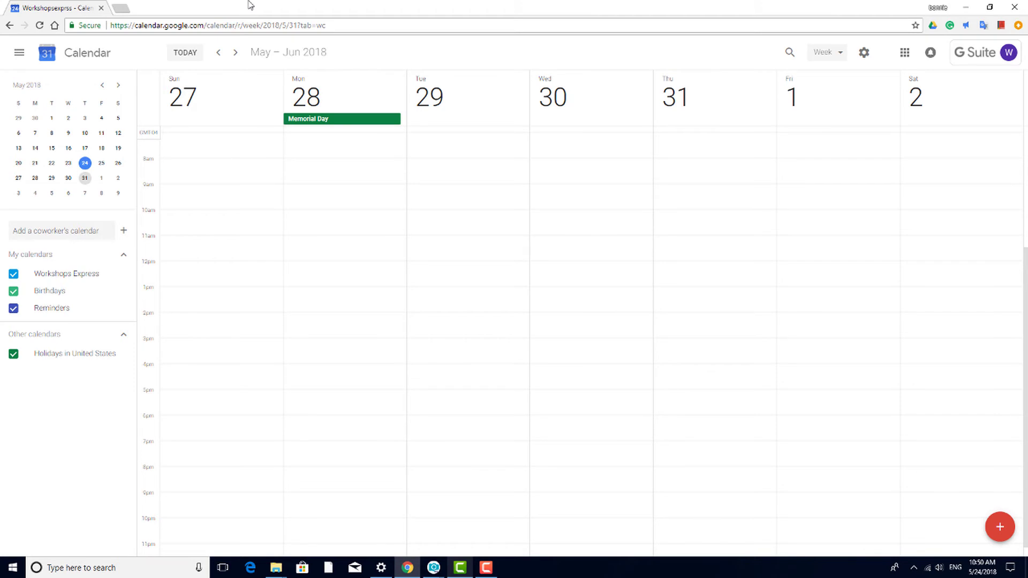
click(218, 52)
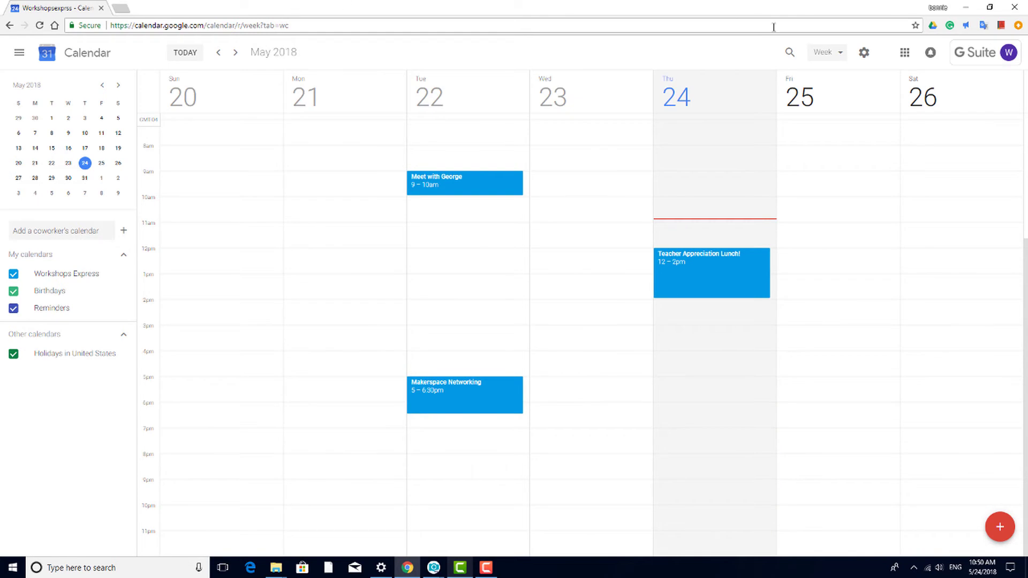
click(838, 52)
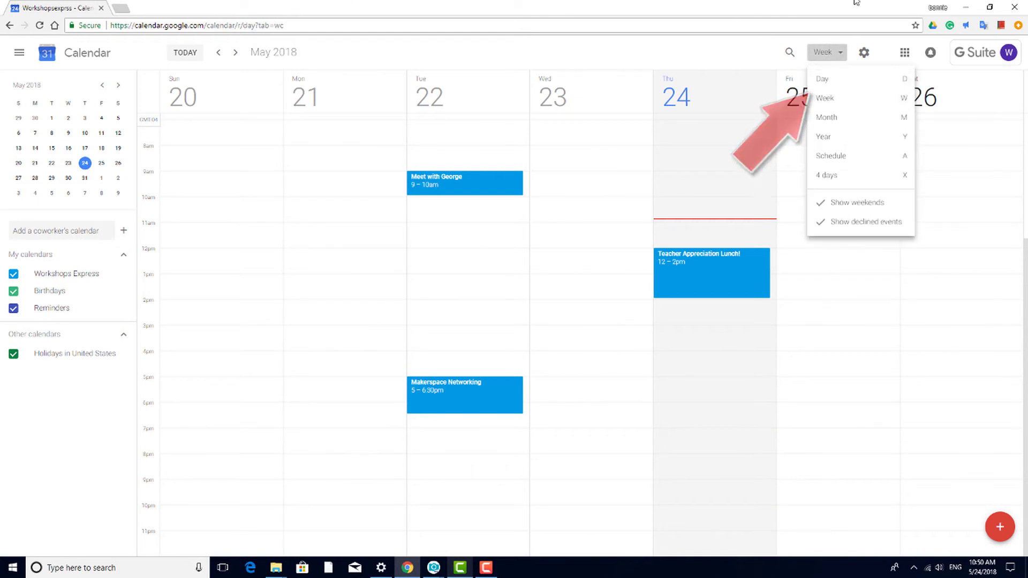
click(829, 81)
click(843, 56)
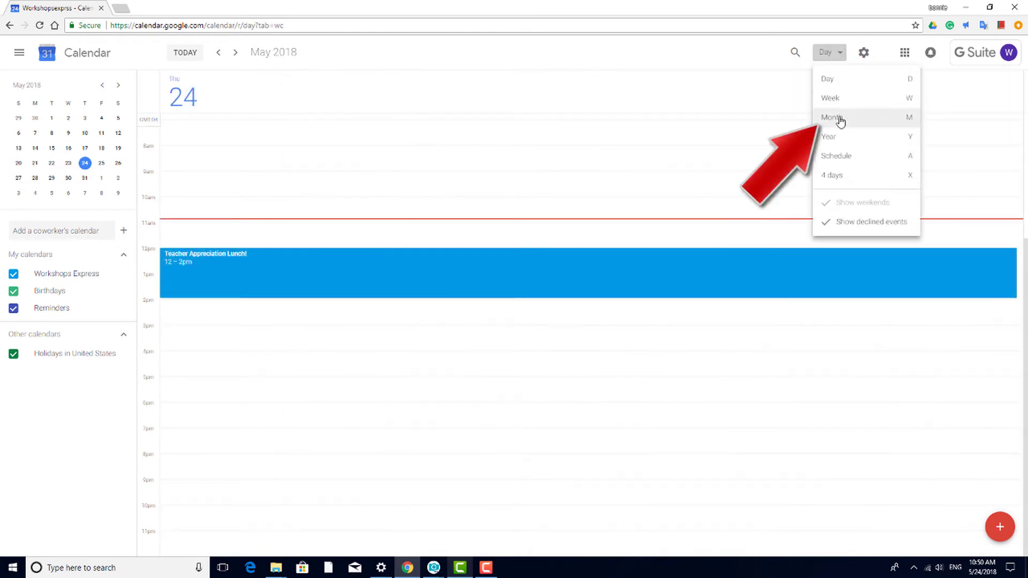
click(839, 117)
click(844, 57)
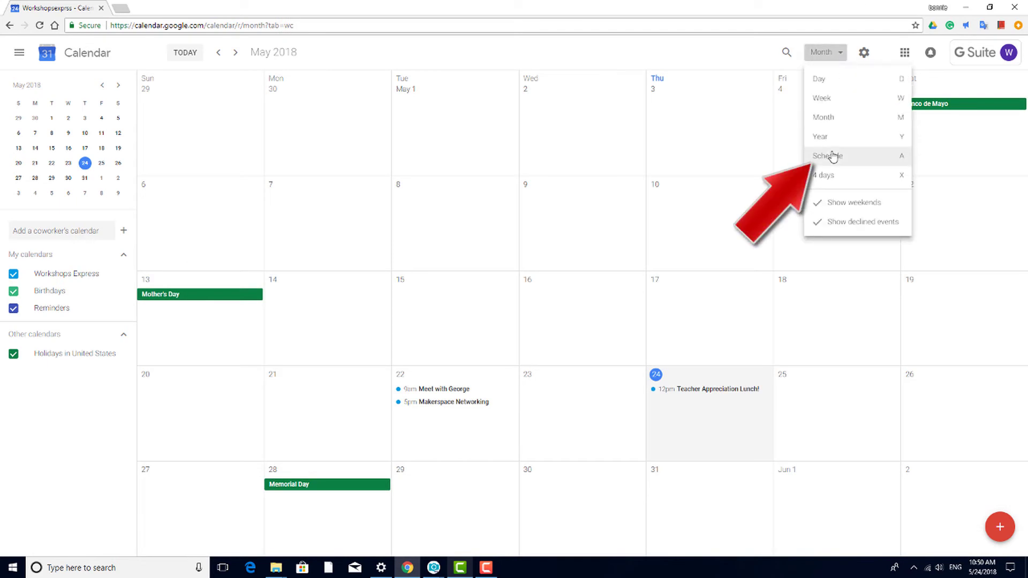
click(833, 153)
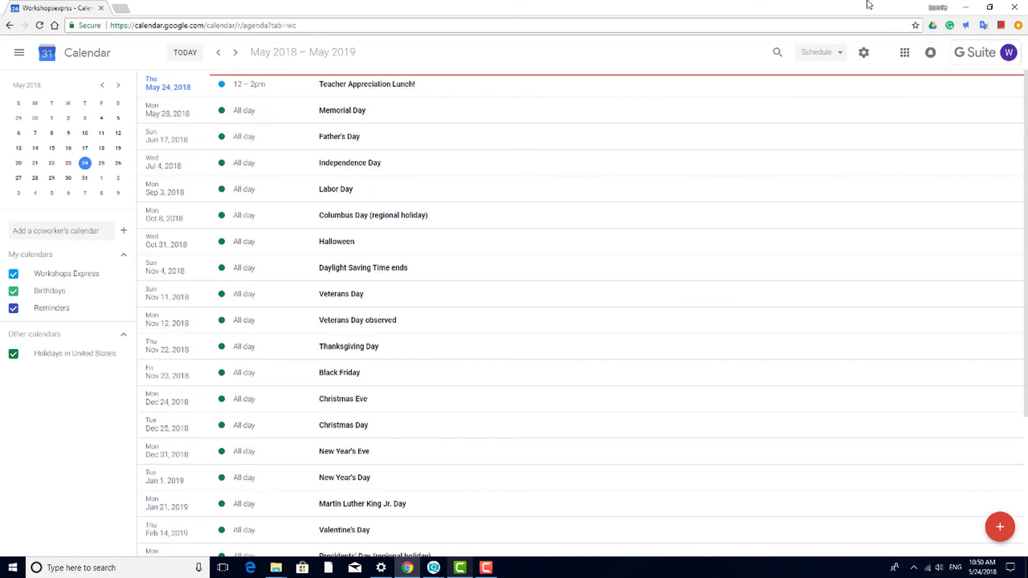
click(835, 54)
click(823, 98)
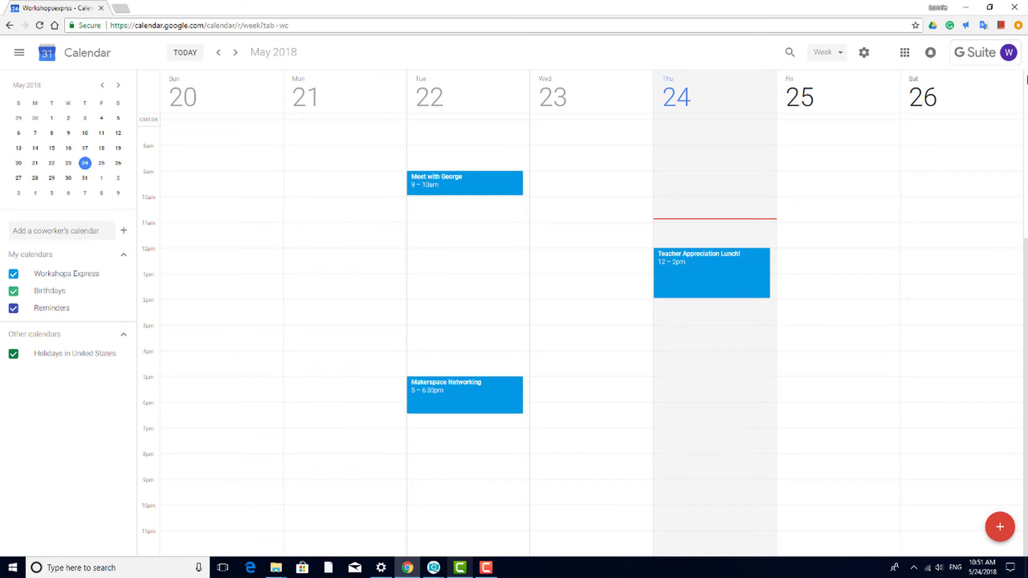
Step: Open Calendar Settings and look through the General options such as language and time zone
click(864, 52)
click(878, 83)
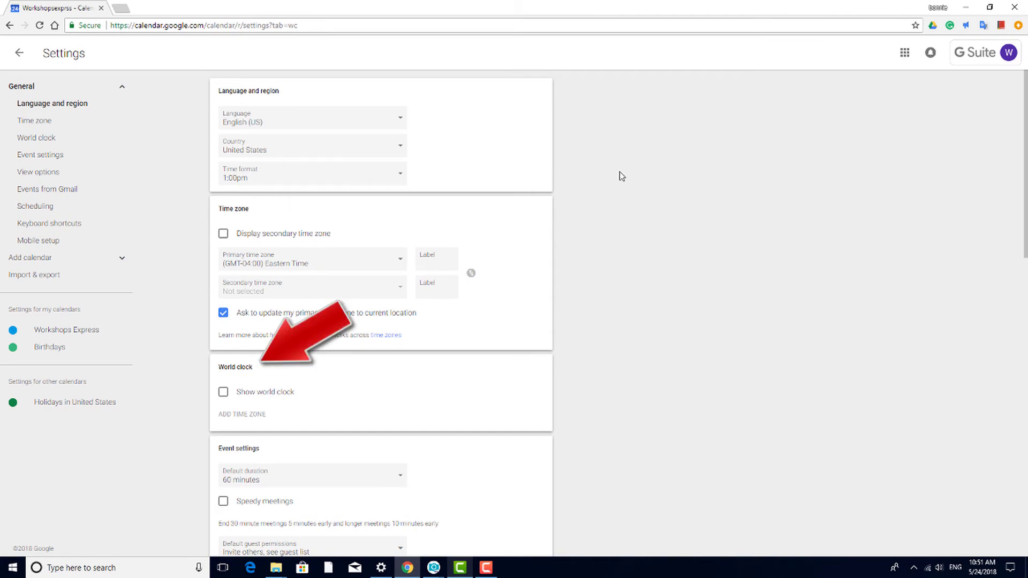
scroll(621, 177, down, 1)
scroll(621, 177, down, 2)
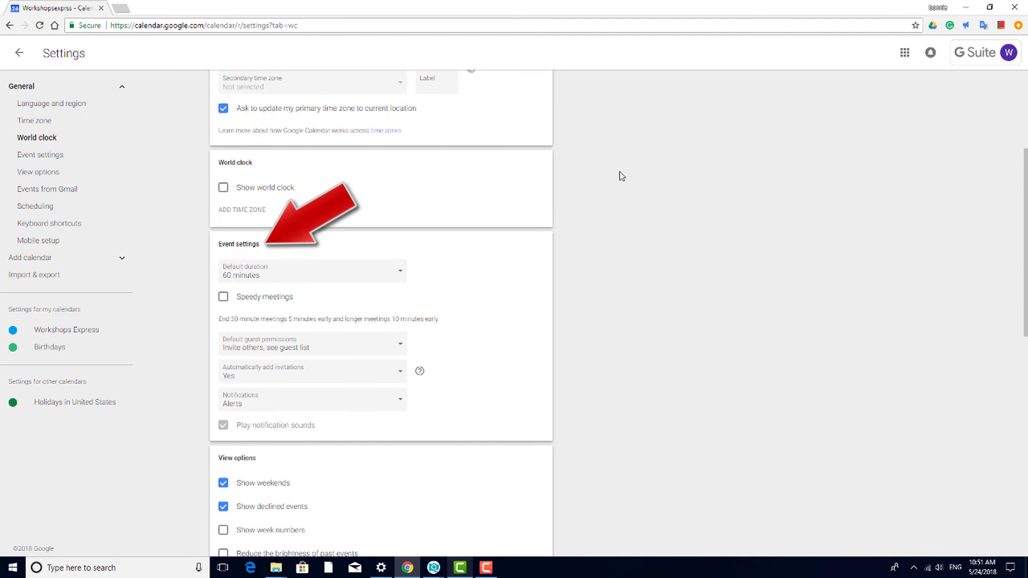
scroll(621, 177, down, 6)
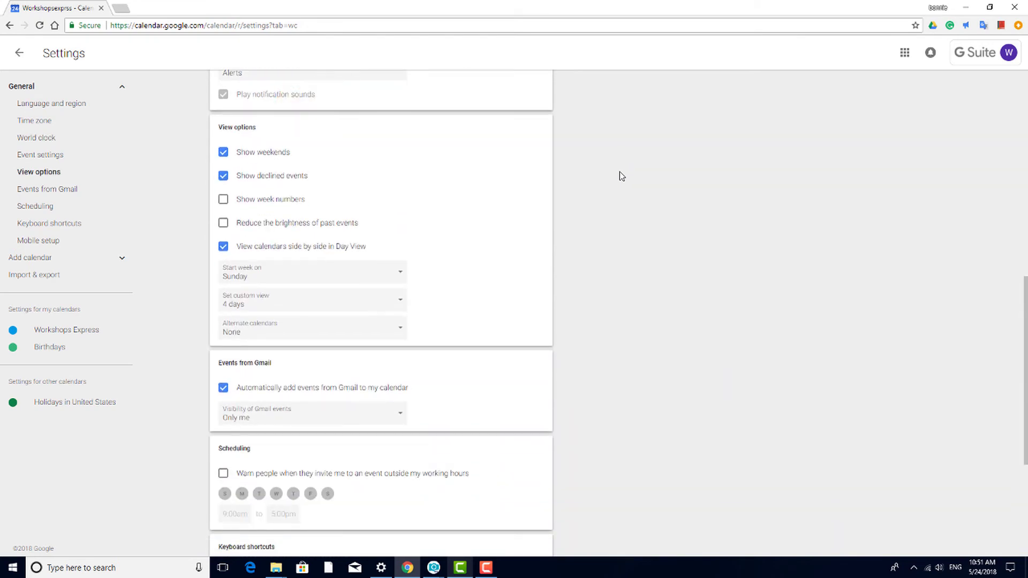
scroll(621, 177, down, 5)
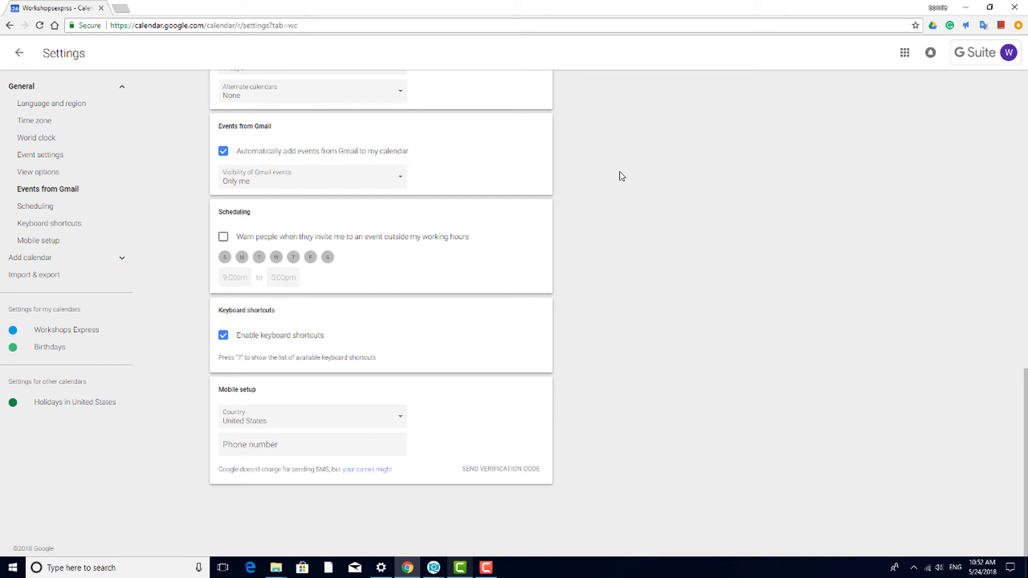
scroll(621, 177, up, 10)
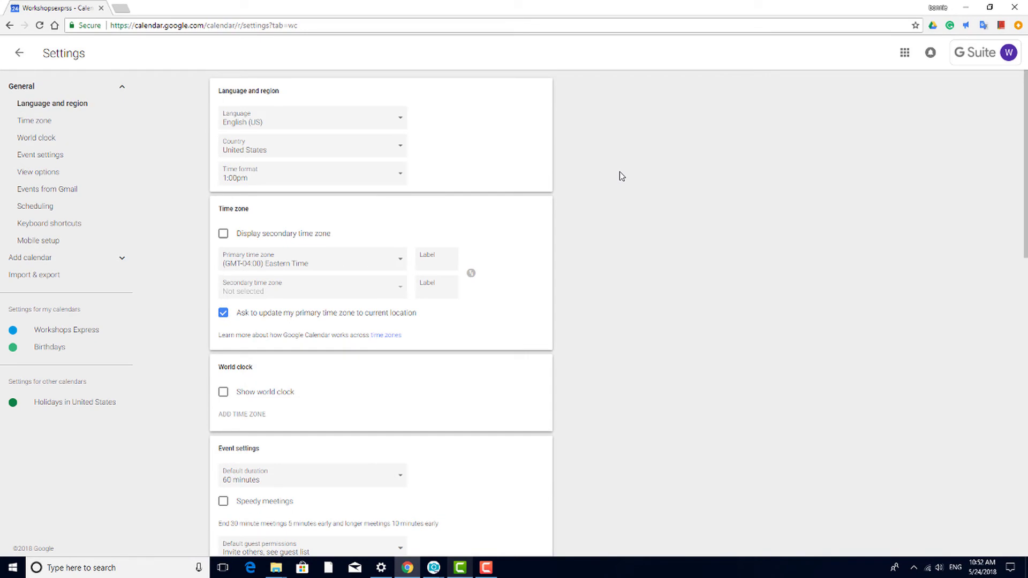
Step: Create a new calendar named 'Period 1 History'
click(123, 259)
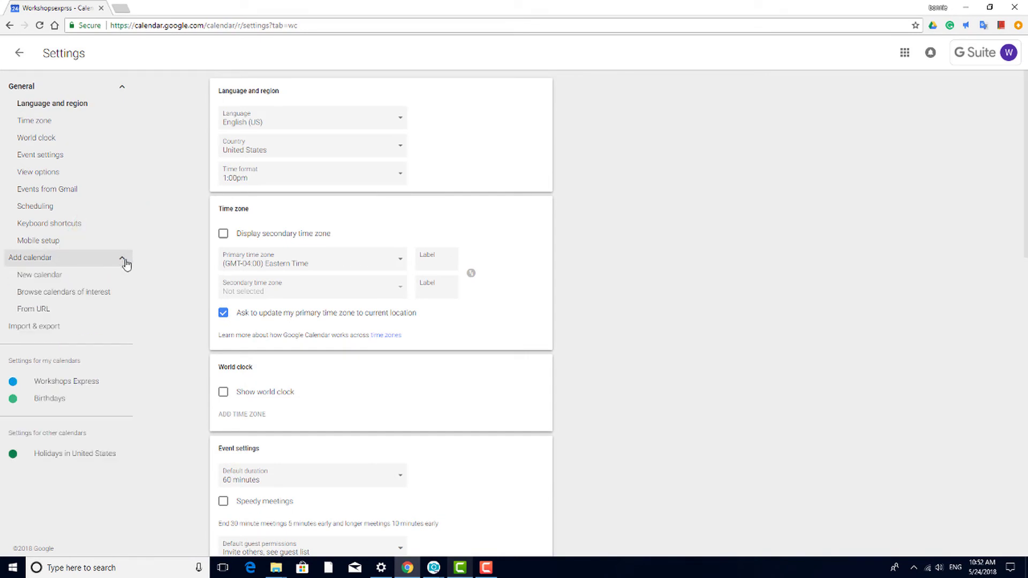
click(59, 276)
text(Period )
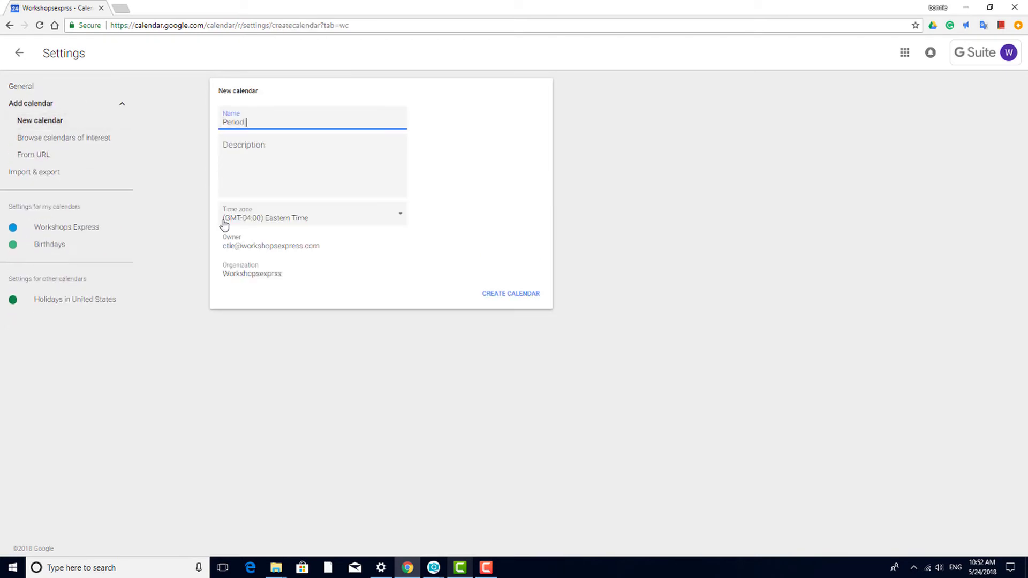
text(1 History)
click(515, 295)
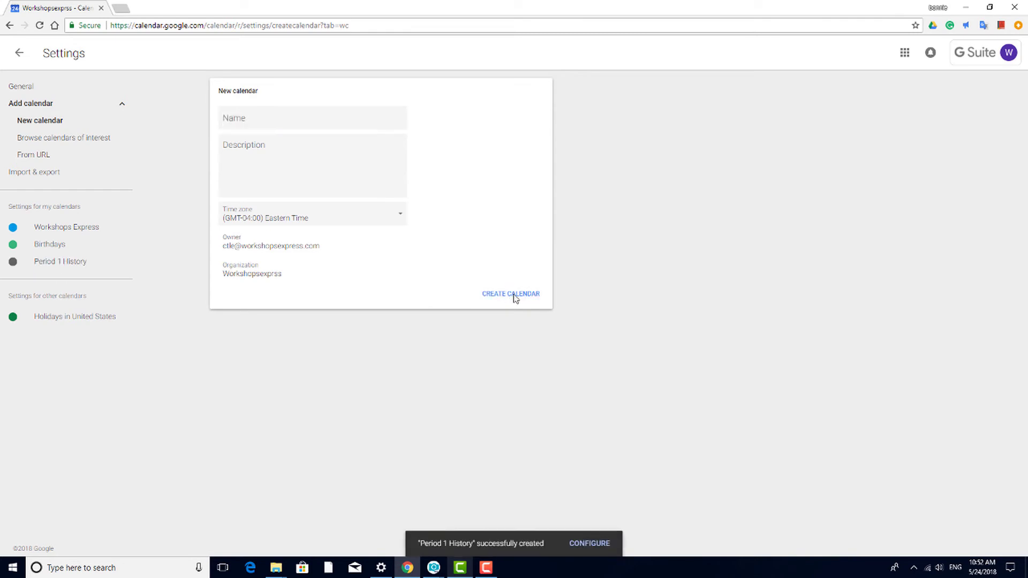
Step: Create a second calendar named 'Period 2 English', then open Period 1 History's settings
click(349, 121)
text(Period 2 English)
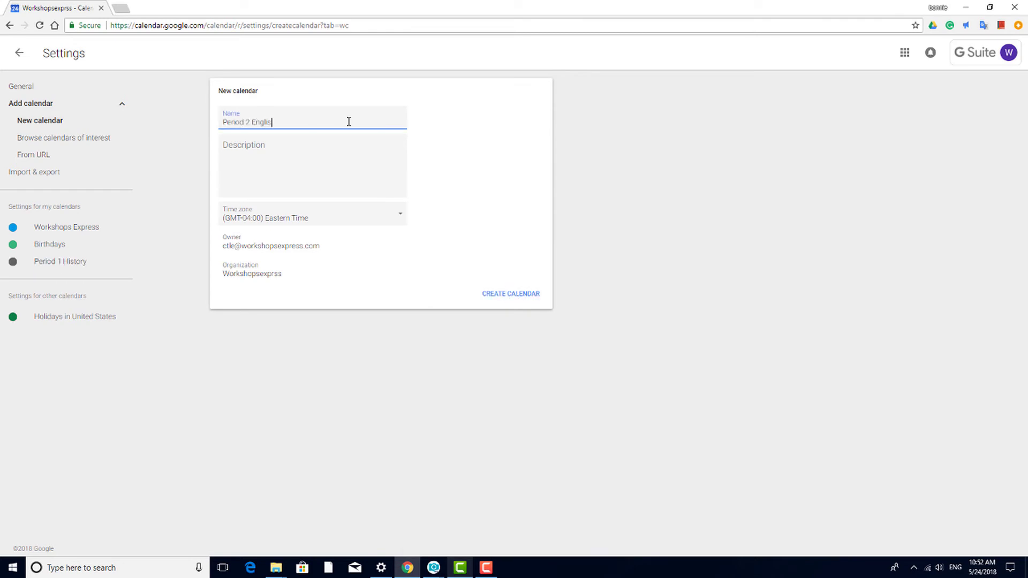
click(513, 295)
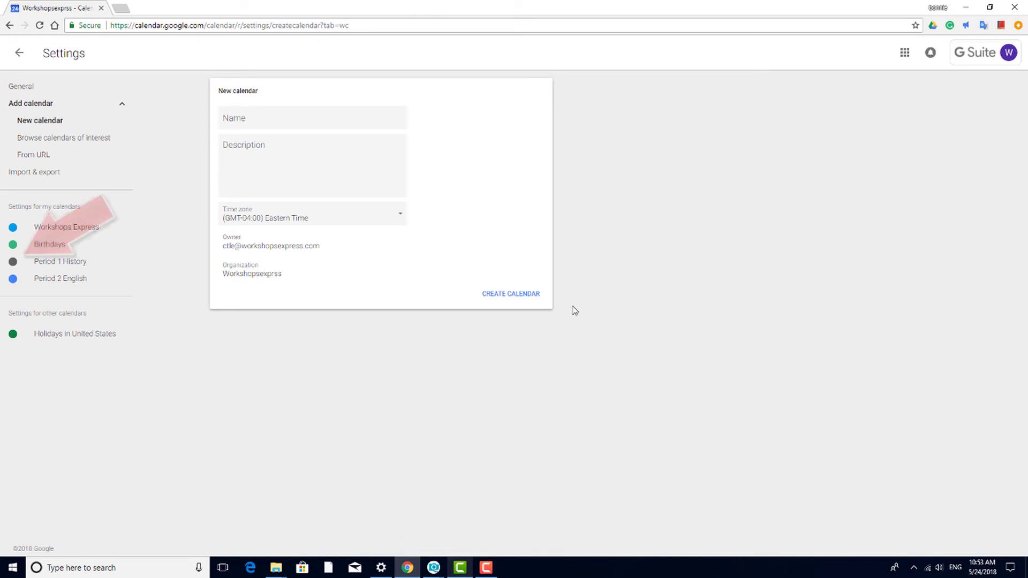
click(52, 265)
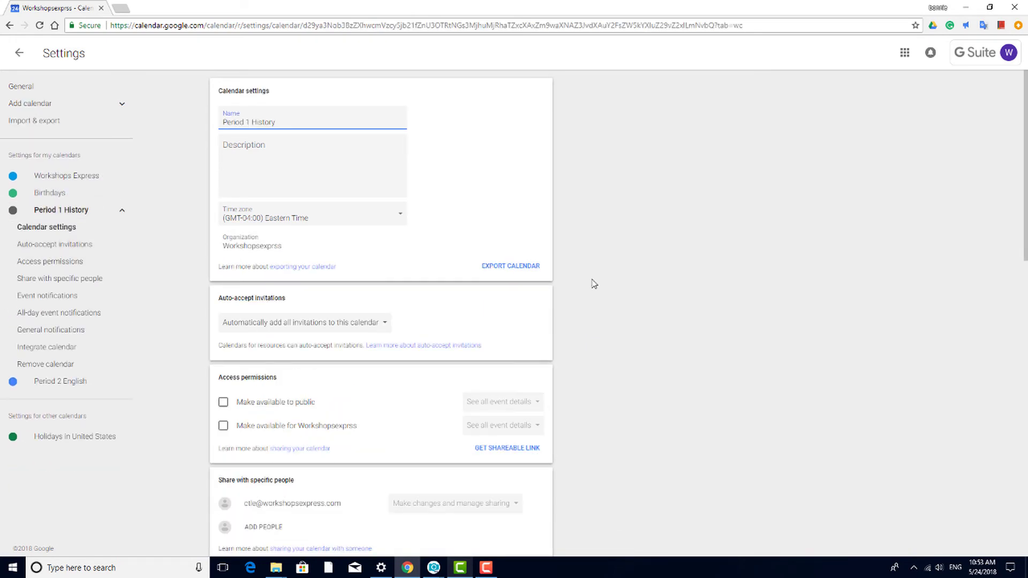
scroll(593, 281, down, 3)
scroll(593, 283, down, 1)
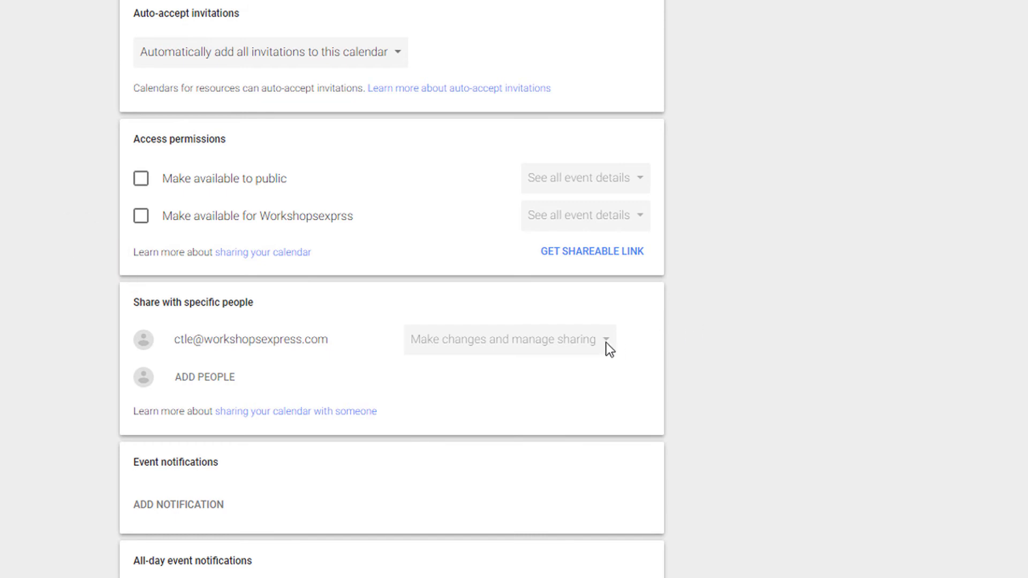
click(225, 385)
text(br)
click(560, 407)
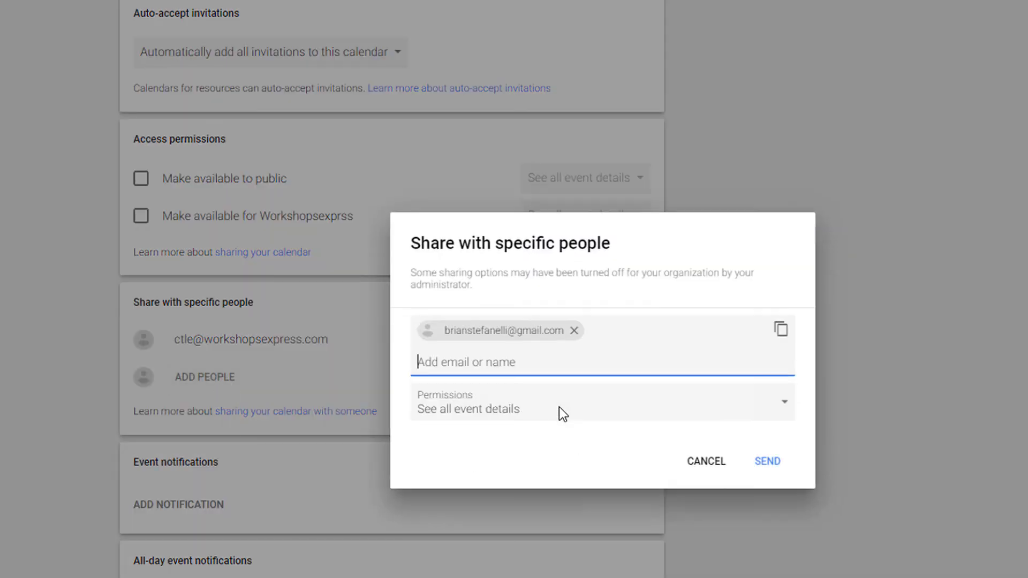
click(784, 404)
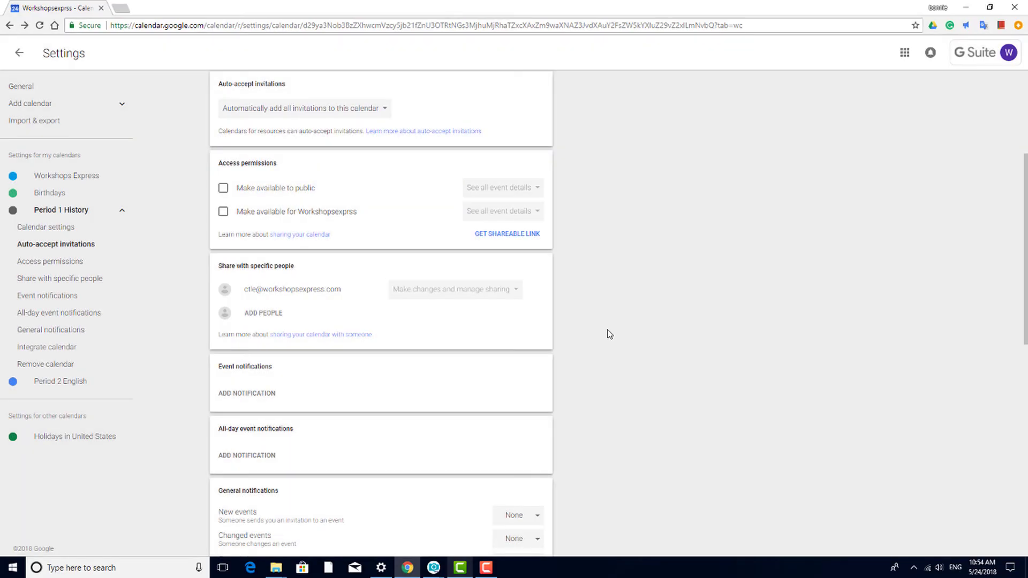
Step: Add a default 10-minute event notification to the Period 1 History calendar
click(265, 394)
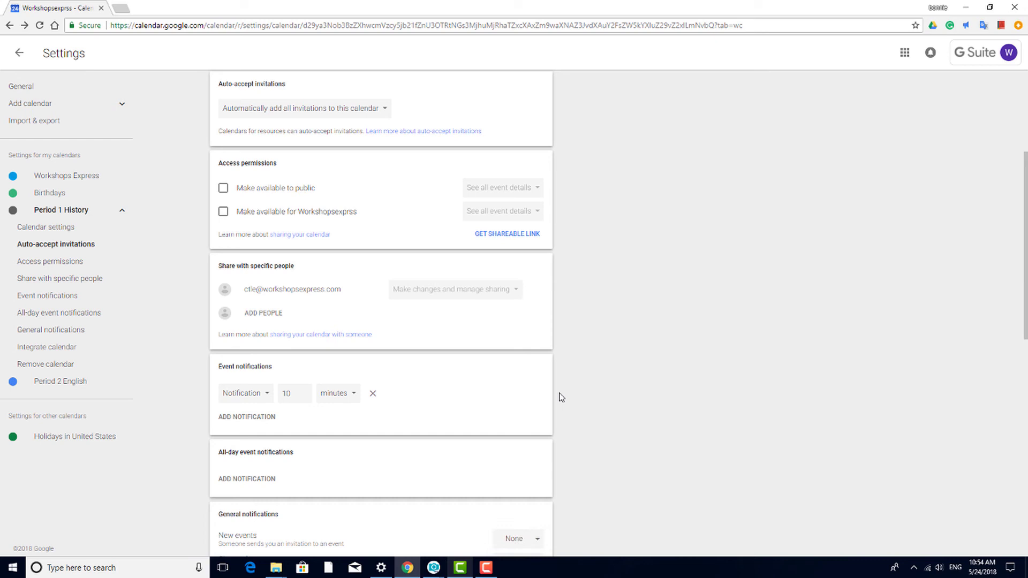
scroll(561, 397, down, 10)
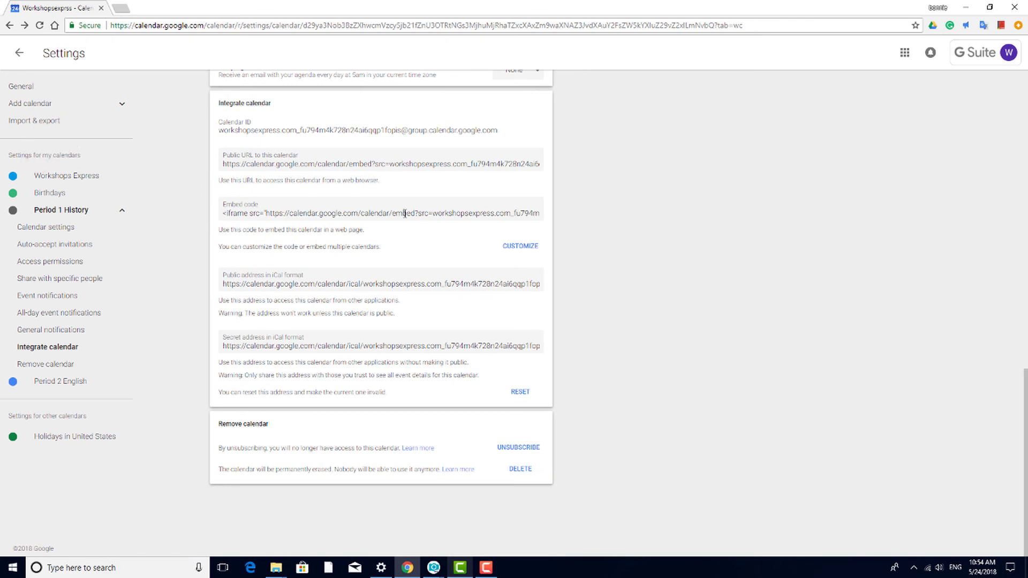
Step: Back in the week view, recolour the Period 2 English calendar Cherry Blossom pink
click(28, 55)
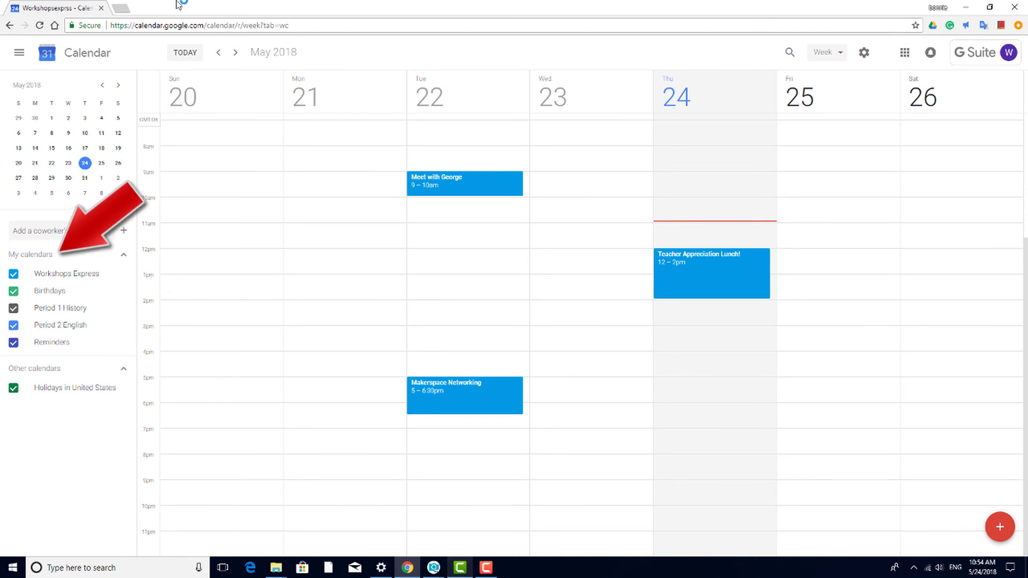
mouse_move(92, 328)
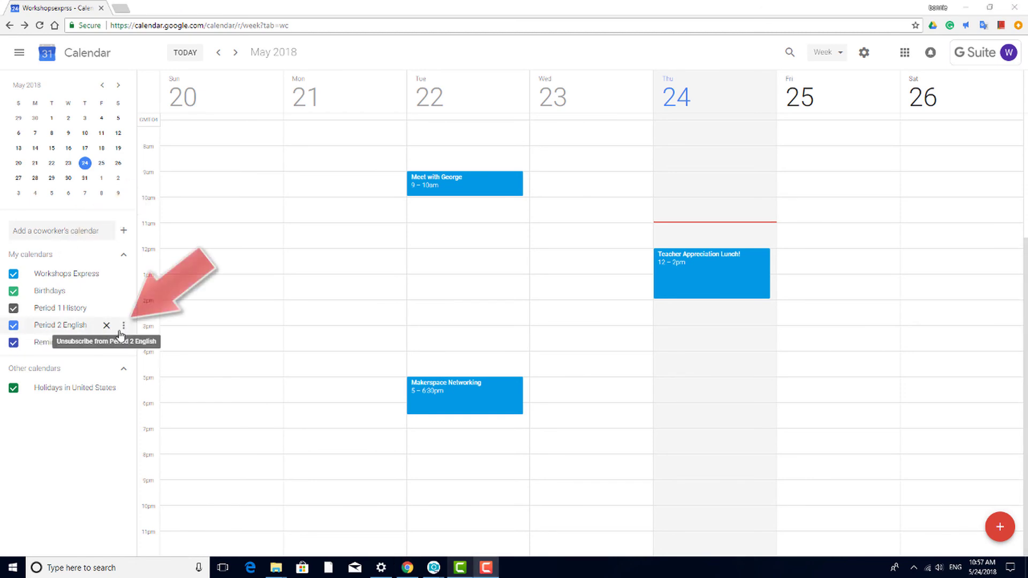
click(123, 328)
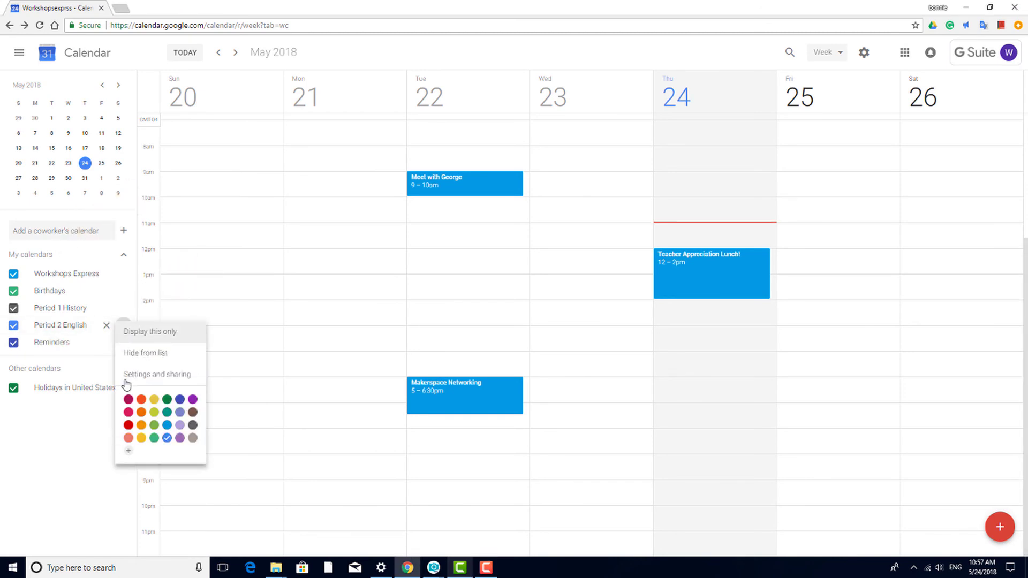
click(128, 413)
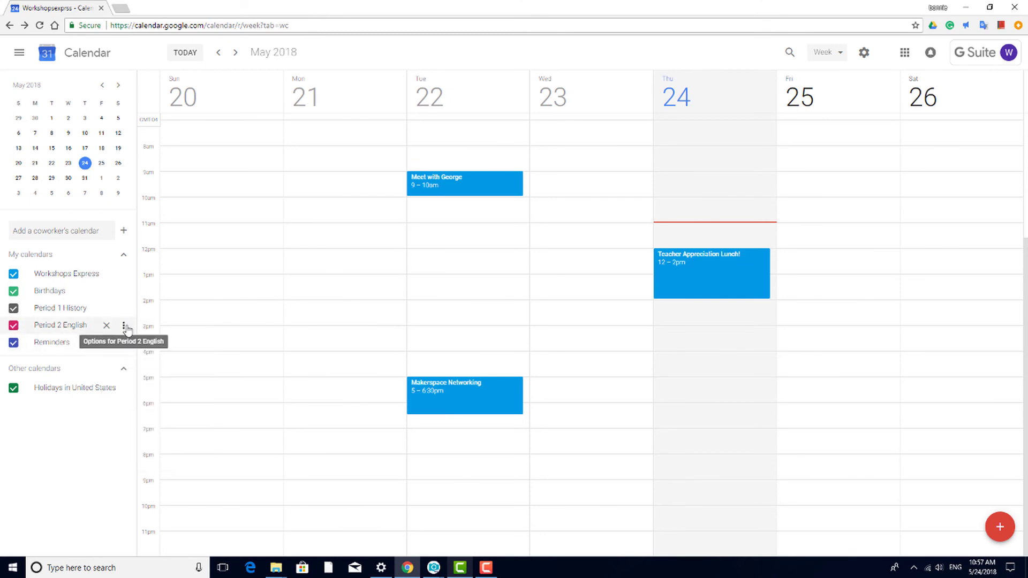
click(125, 326)
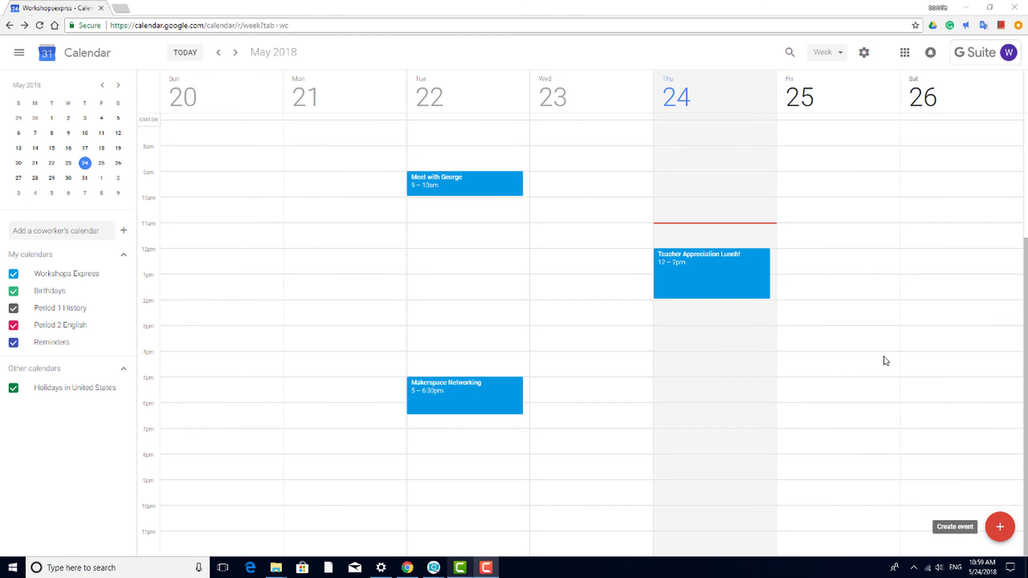
Step: Add 'Weekly Chapter Quiz' to Period 2 English on Friday May 25, 11–11:30am
click(842, 207)
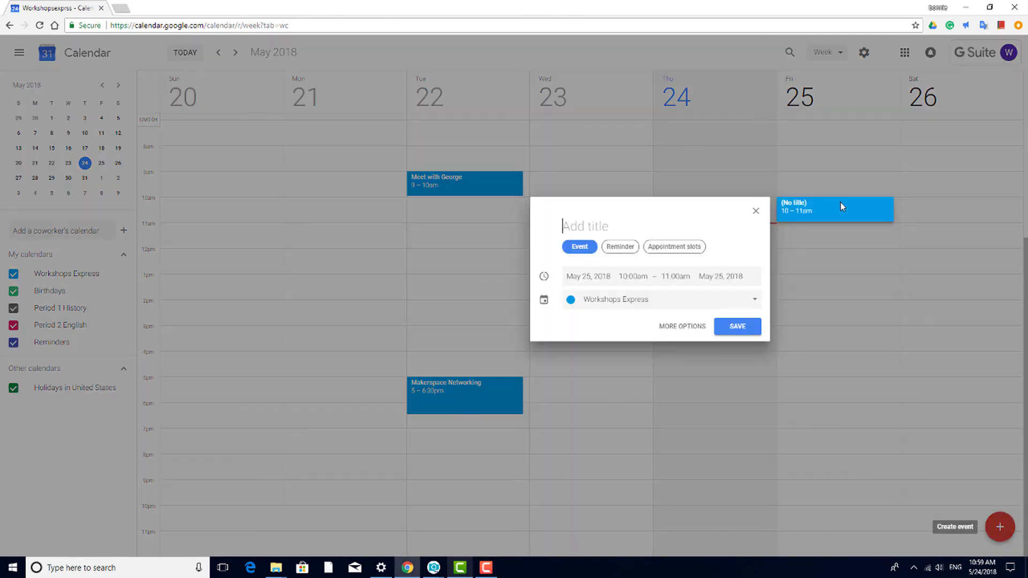
text(Weekly Chapter Quiz)
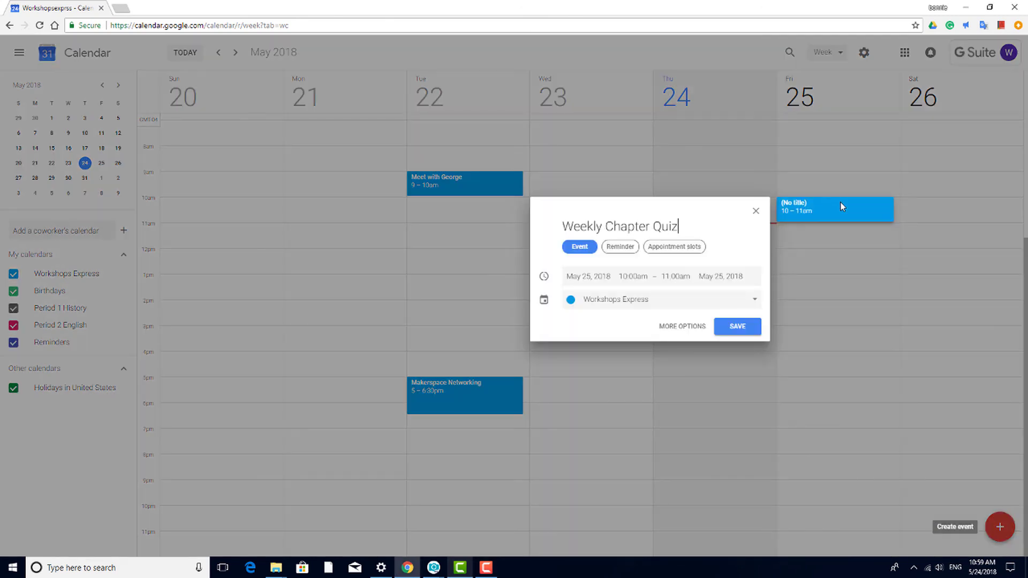
click(755, 301)
click(622, 338)
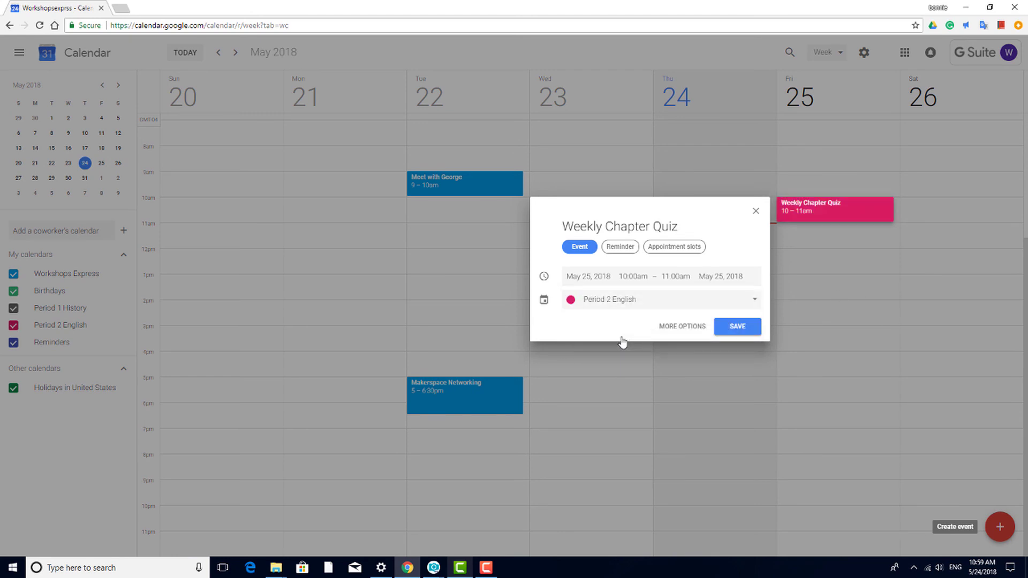
click(737, 331)
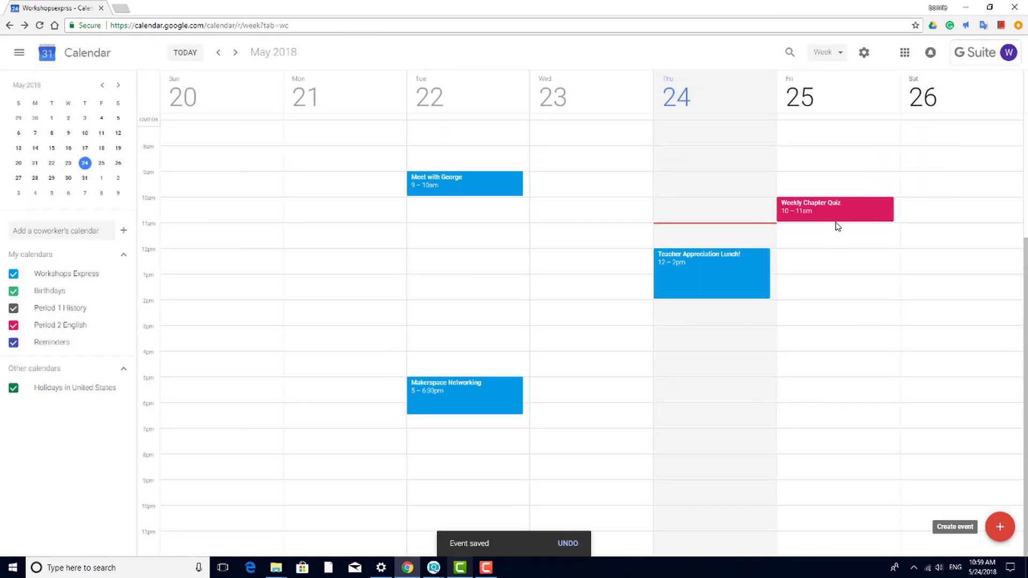
mouse_move(835, 221)
mouse_down()
mouse_move(837, 209)
mouse_move(849, 230)
mouse_up()
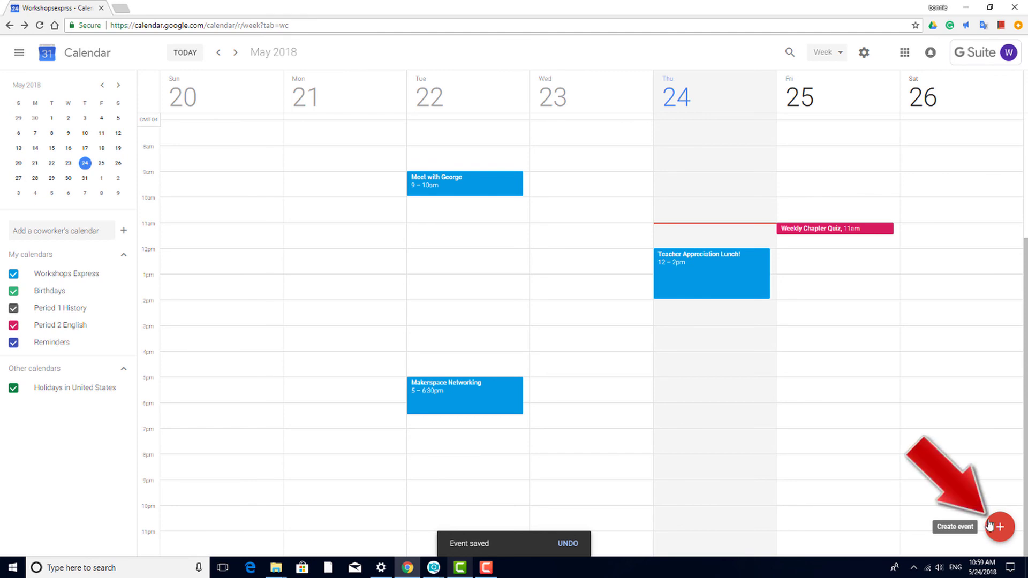
Step: Edit the Weekly Chapter Quiz event and enter 'Room 231' as its location
click(991, 527)
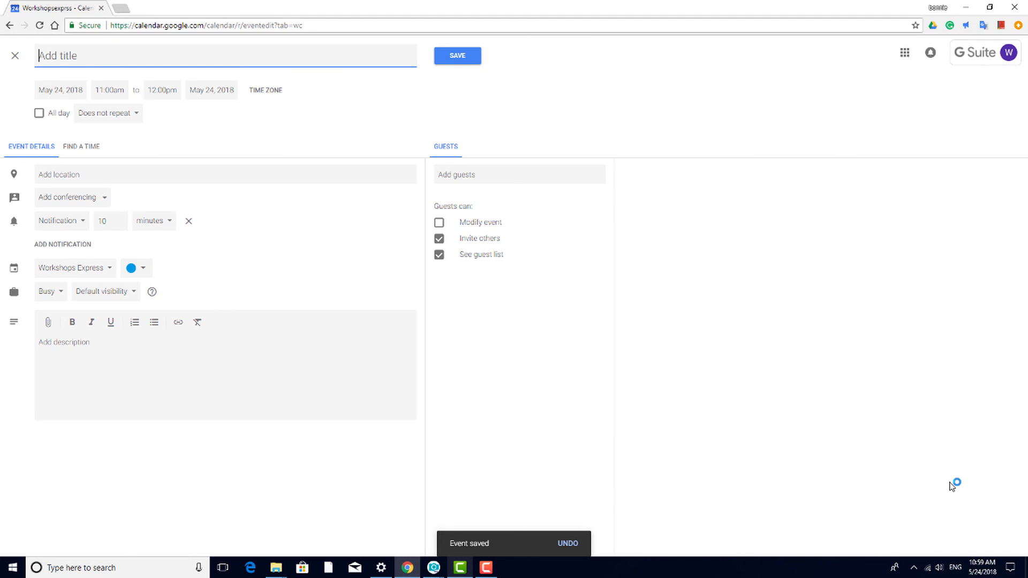
click(13, 56)
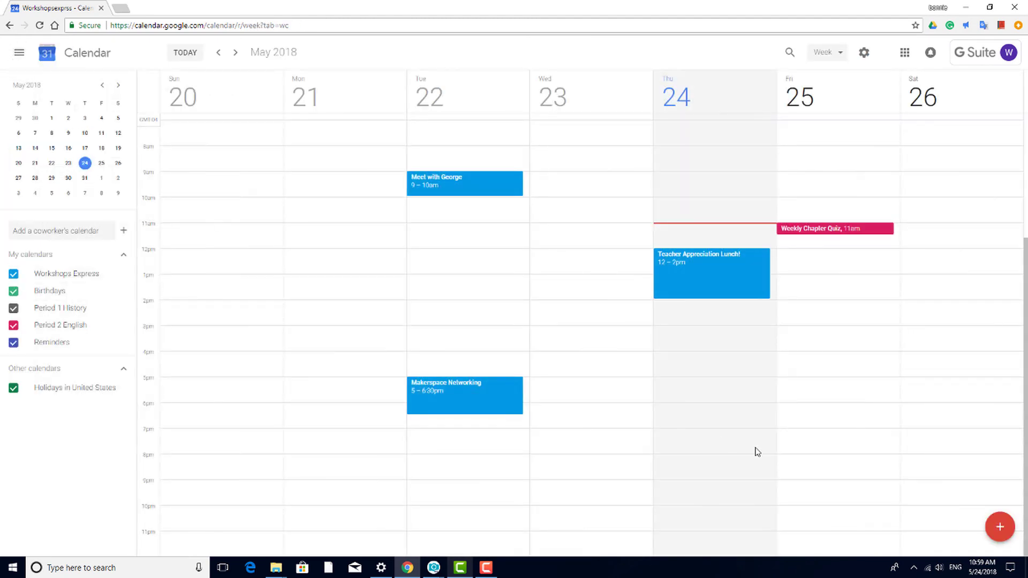
click(842, 234)
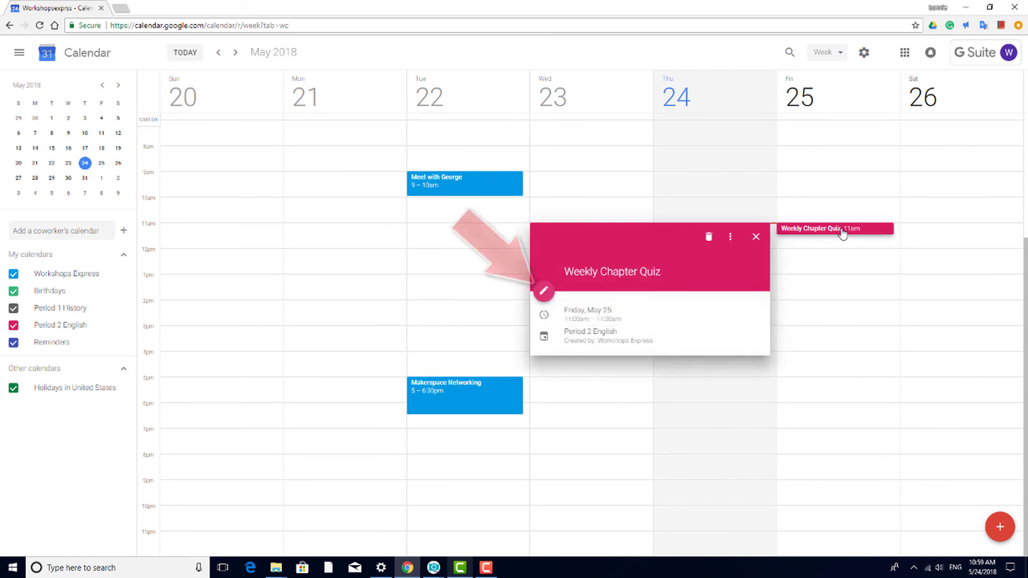
click(544, 291)
click(196, 172)
text(Room 231)
key(Tab)
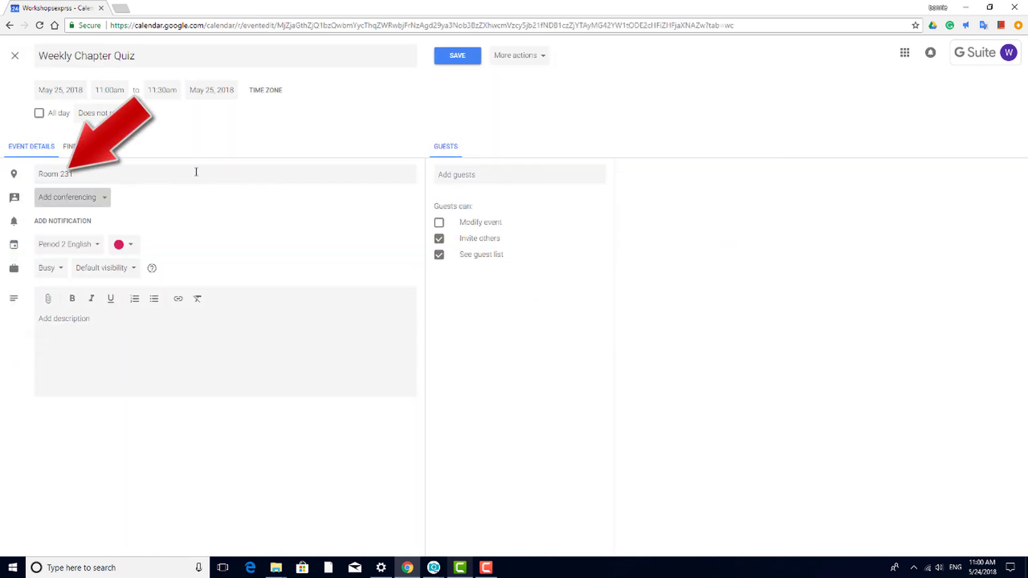
Step: Save the location, set the quiz to repeat weekly on Friday, and switch to Month view
click(455, 61)
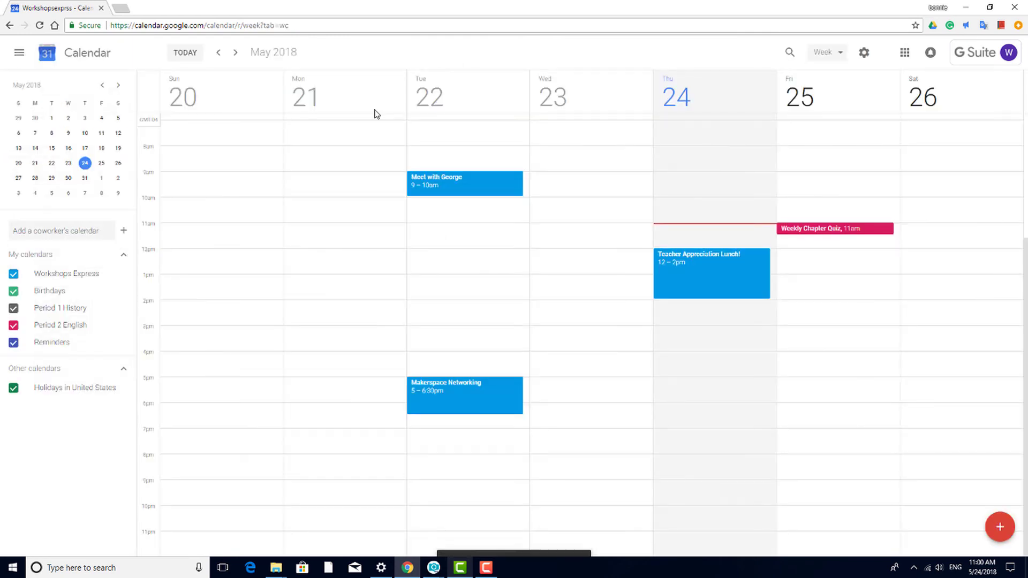
click(829, 232)
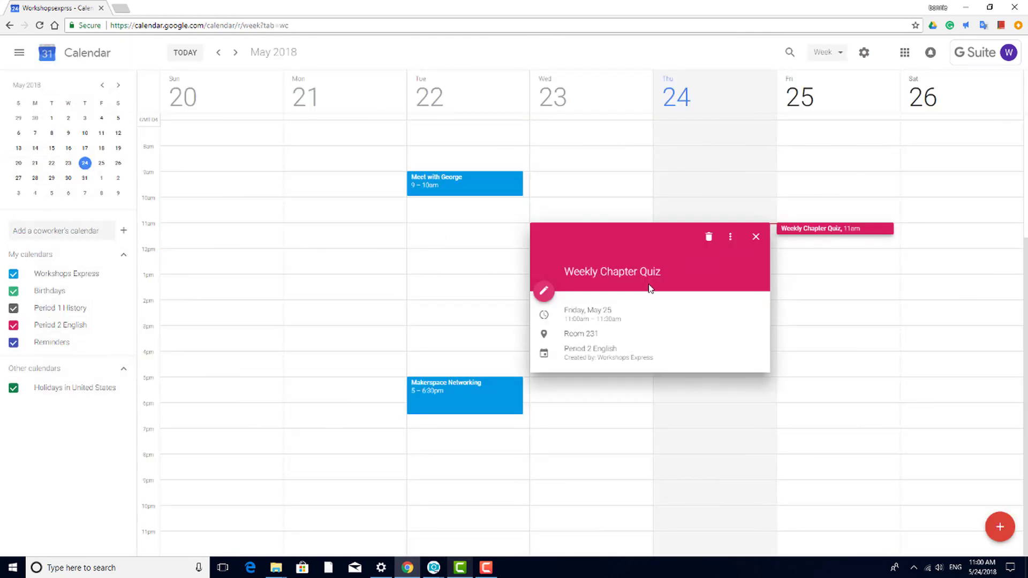
click(544, 292)
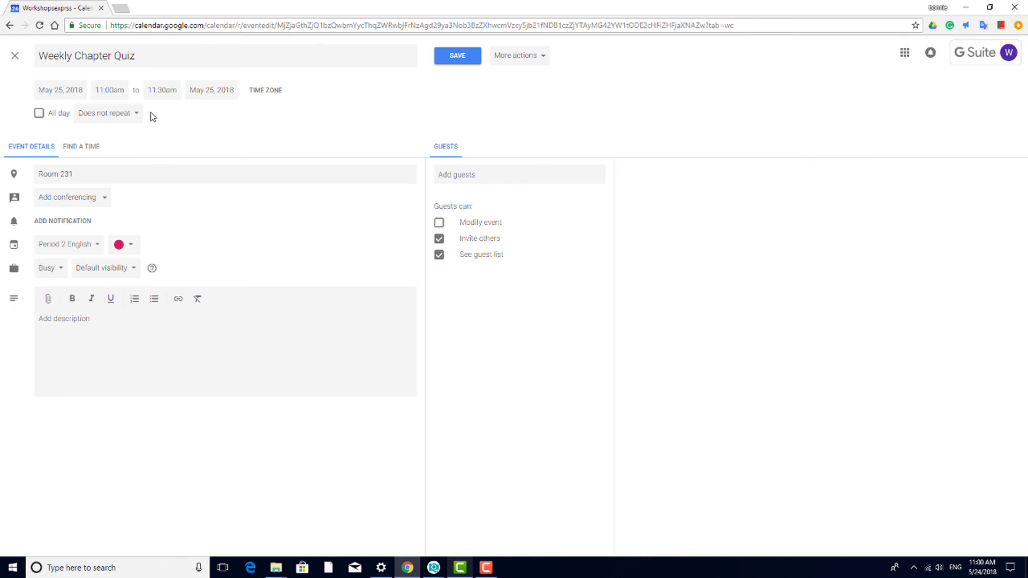
click(136, 115)
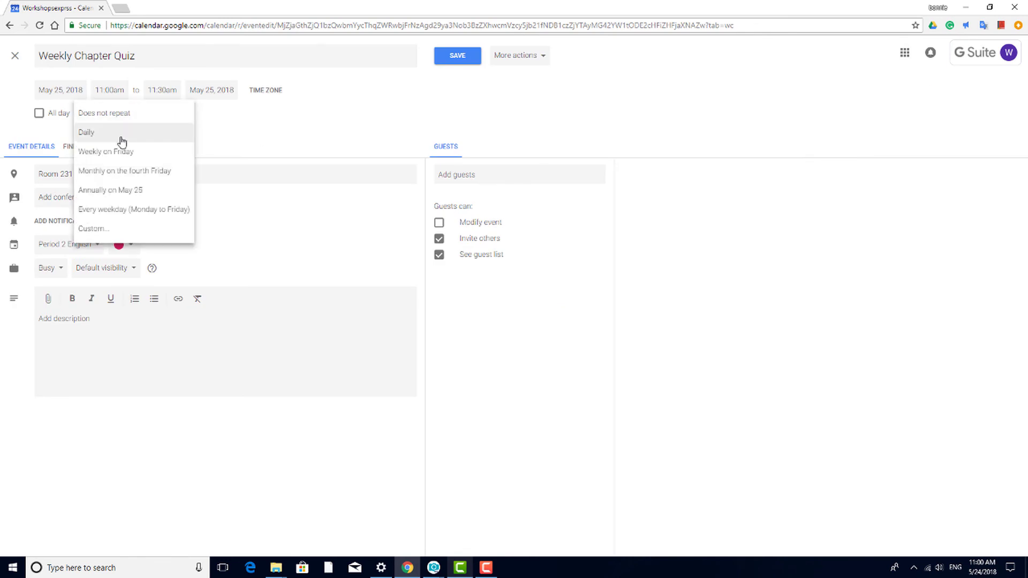
click(138, 153)
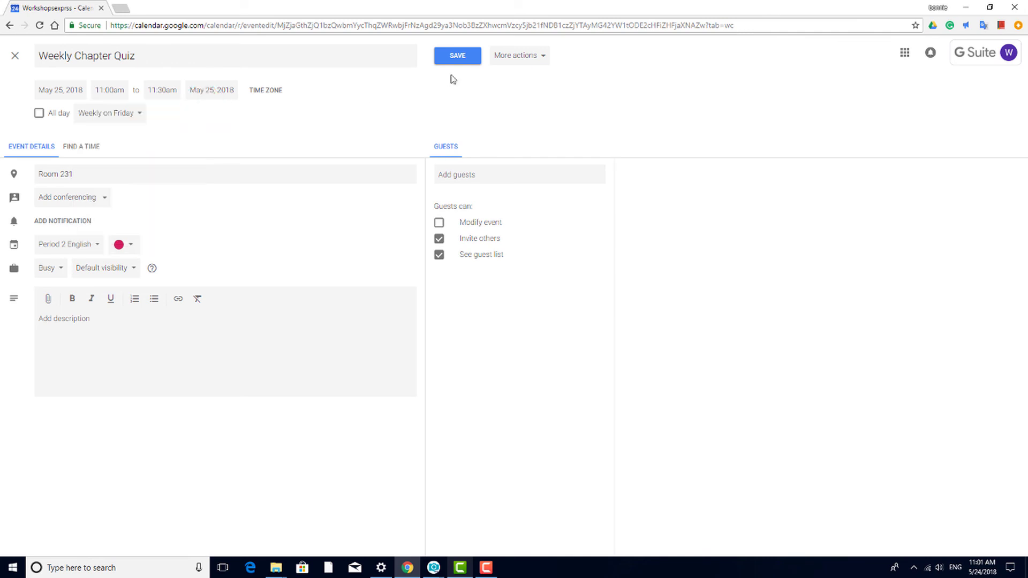
click(454, 57)
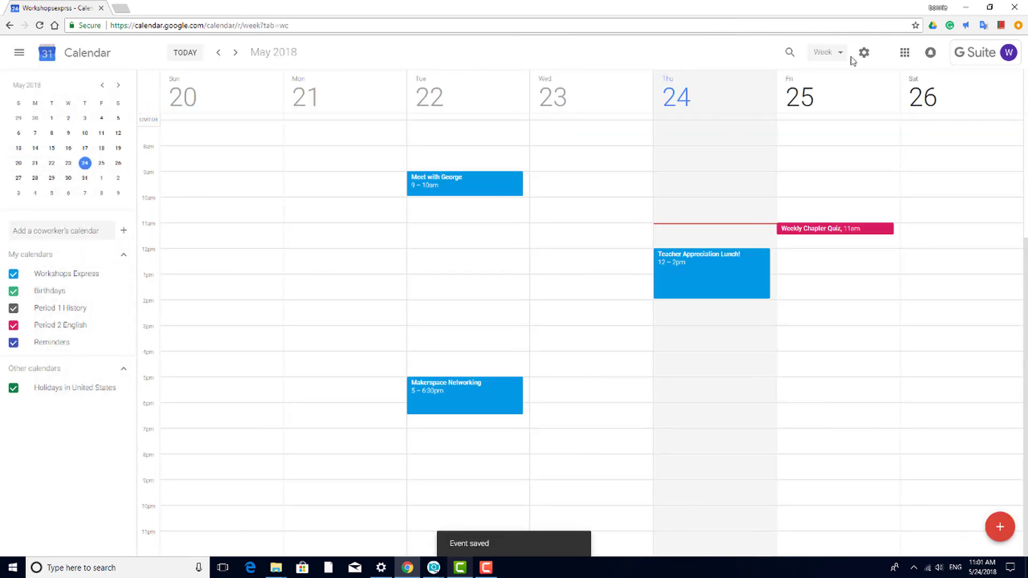
click(837, 52)
click(829, 116)
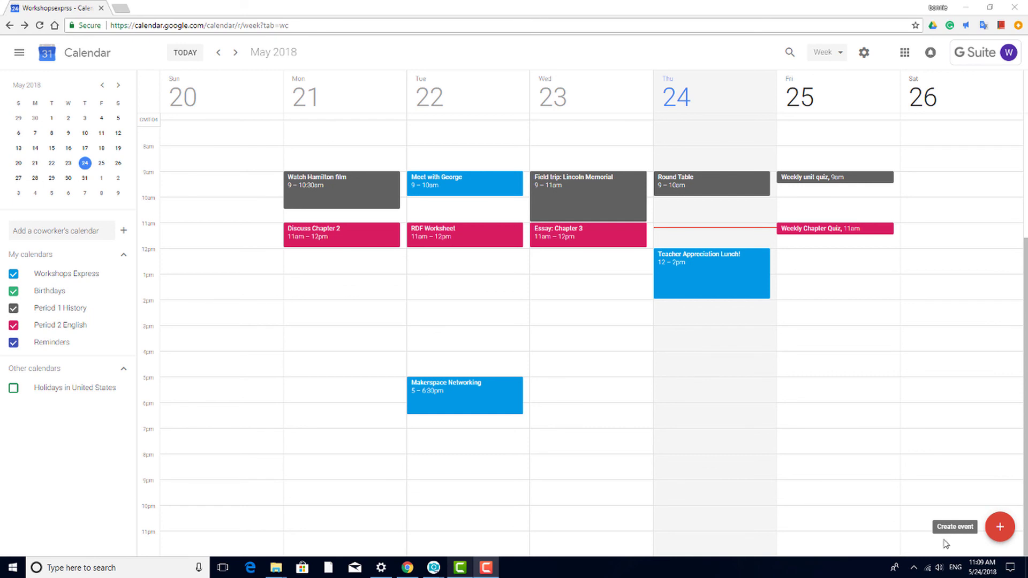
Step: Toggle Period 2 English, Period 1 History and Workshops Express off and back on
click(13, 326)
click(13, 327)
click(13, 309)
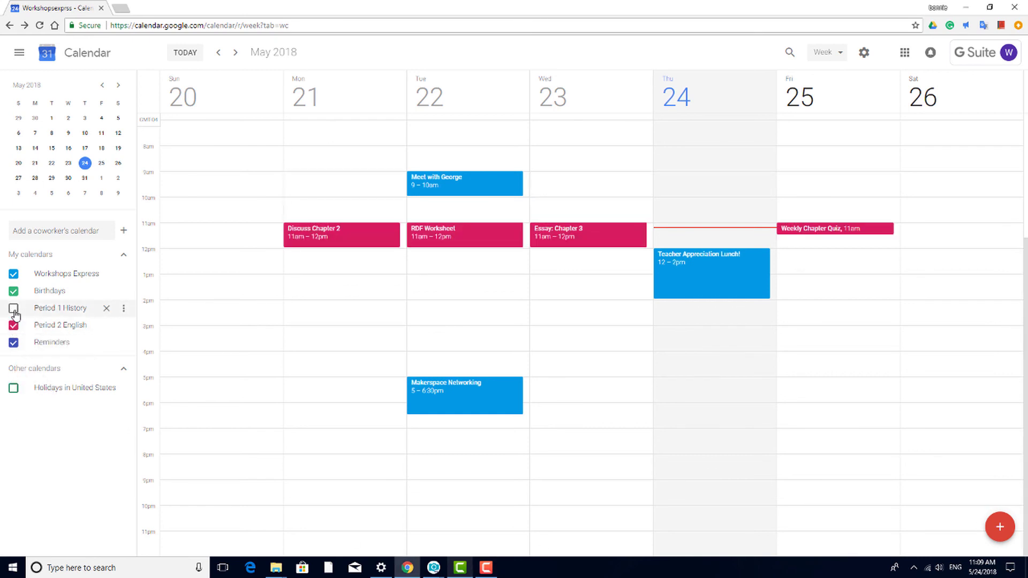
click(14, 308)
click(14, 275)
click(14, 274)
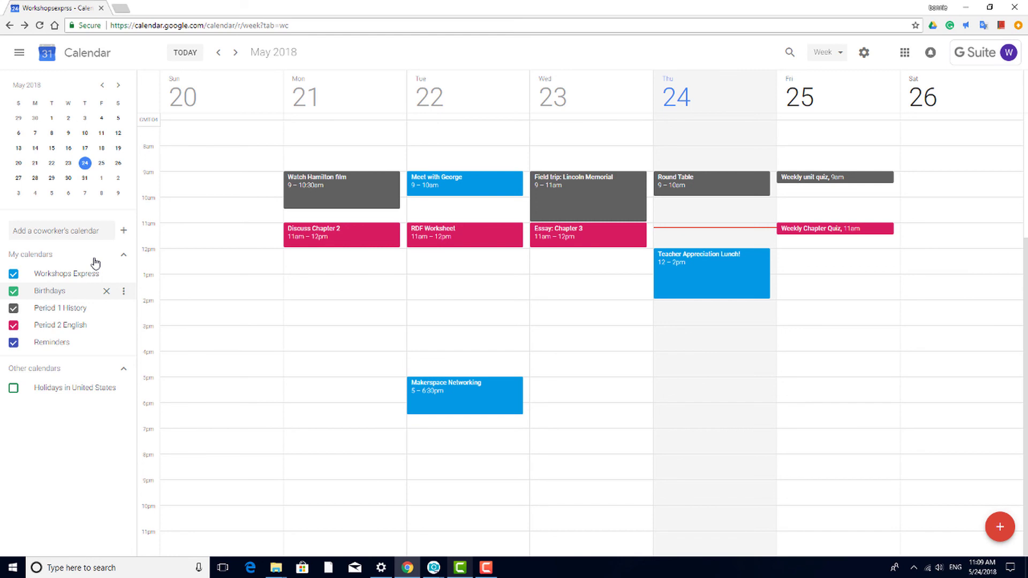
Step: Subscribe to the Phases of the Moon calendar from Browse calendars of interest and return to the week view
click(124, 230)
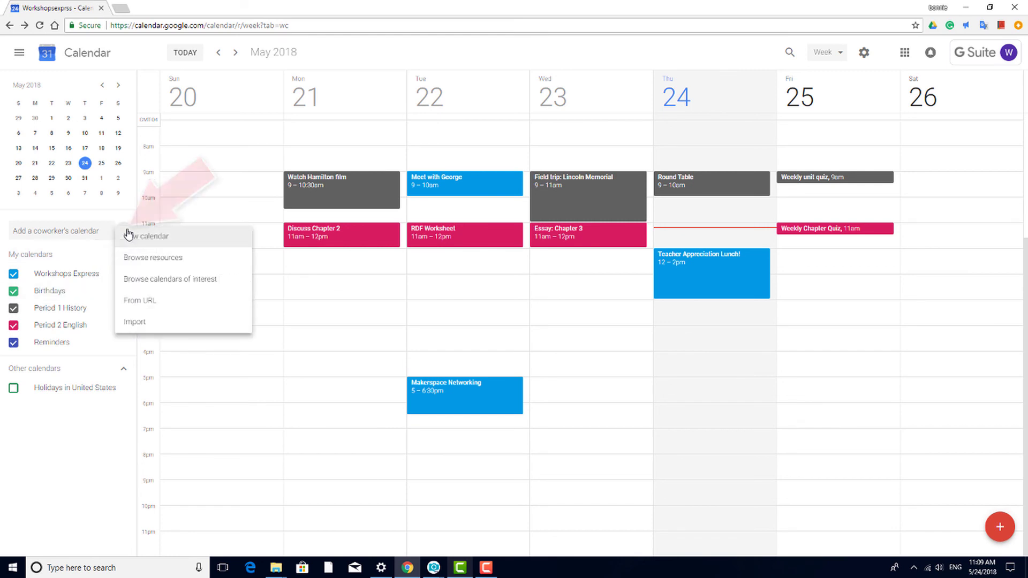
click(220, 280)
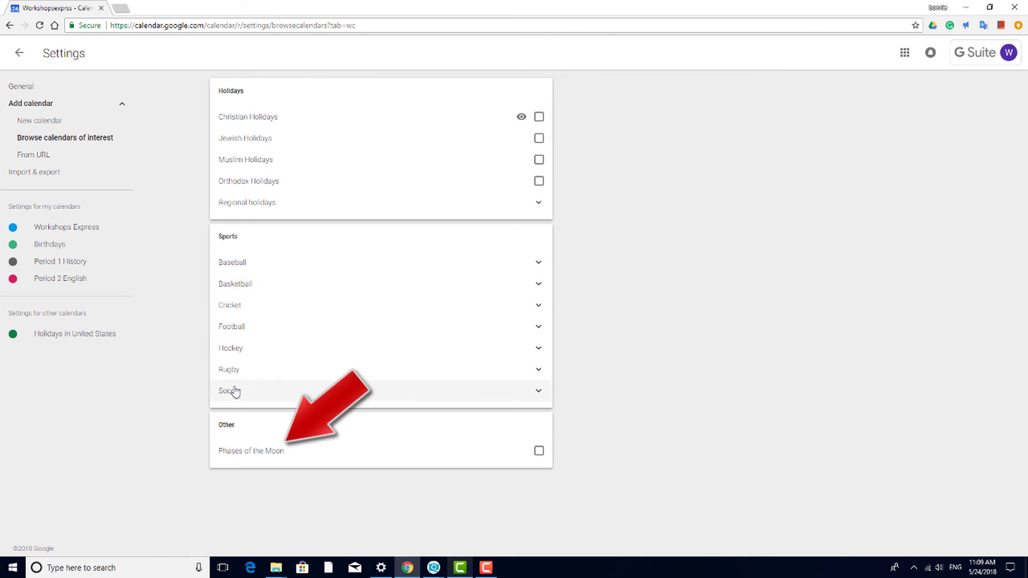
click(539, 453)
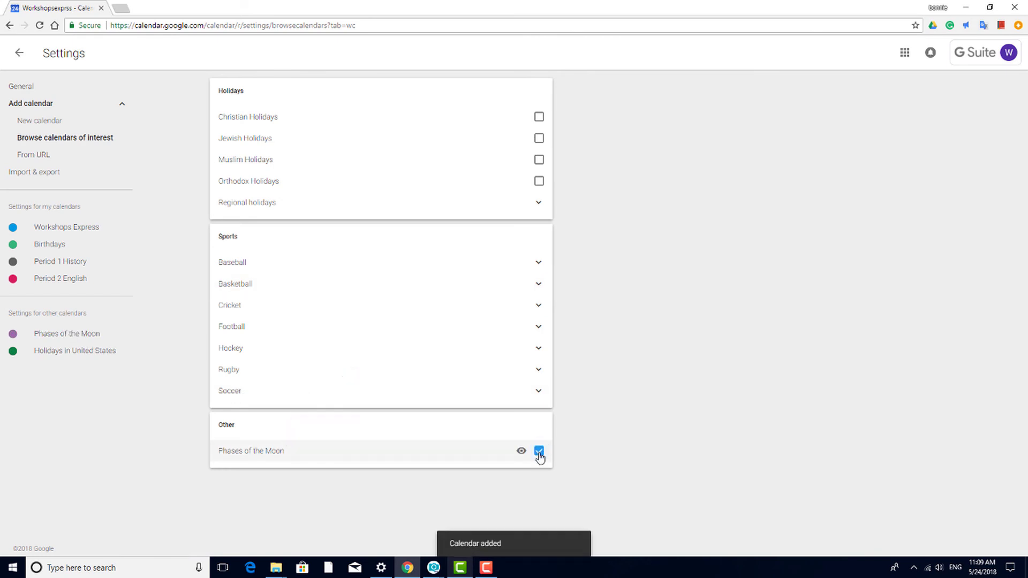
click(19, 53)
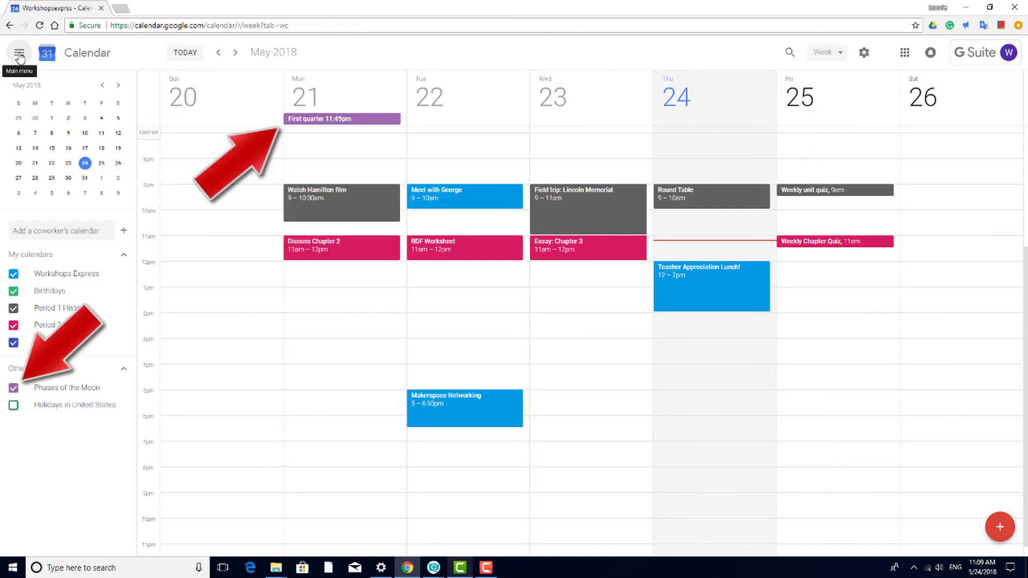